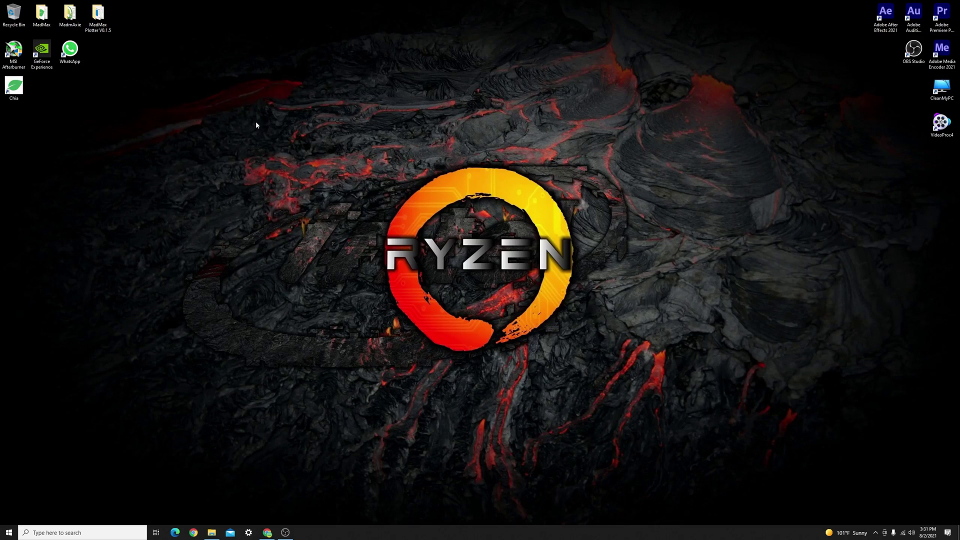
# Step: Compare the Mad Maxie GUI and madMAx chia-plotter v0.1.5 release pages, finishing on Mad Maxie GUI
pyautogui.click(267, 532)
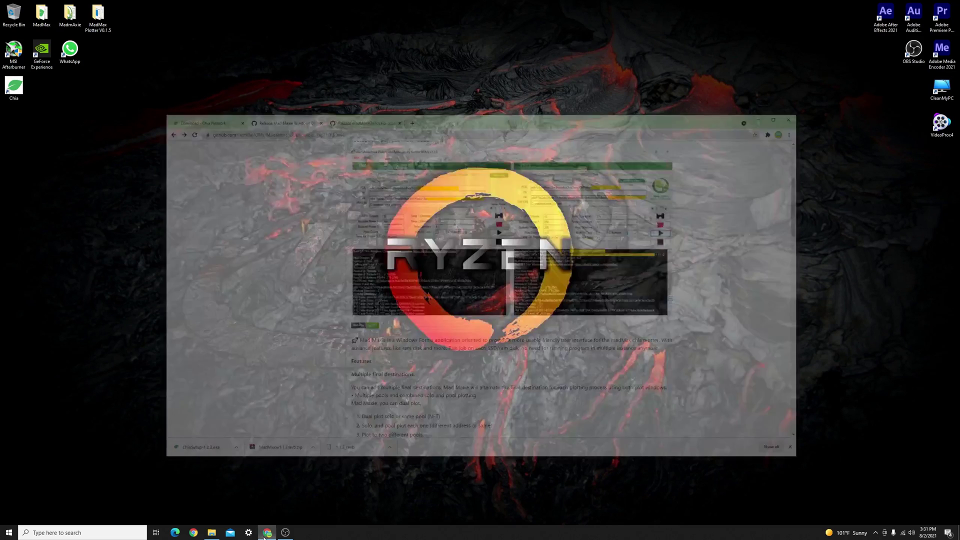
pyautogui.scroll(3, 284, 286)
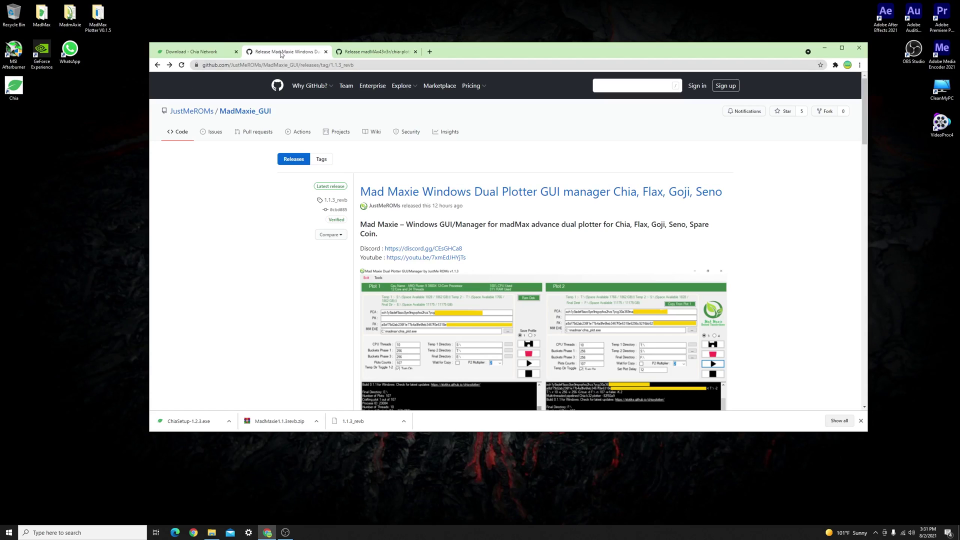
pyautogui.hotkey('ctrl', 'Tab')
pyautogui.scroll(2, 240, 261)
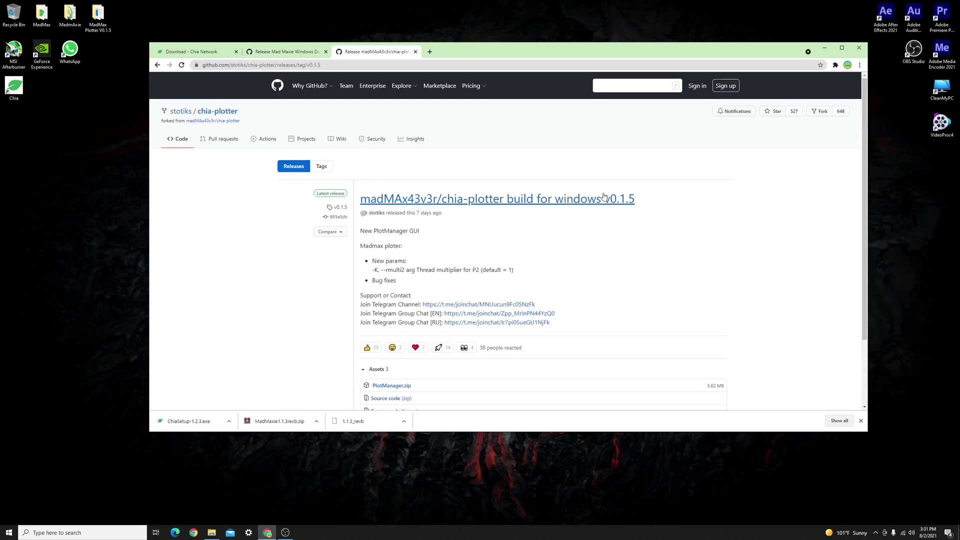
pyautogui.click(309, 56)
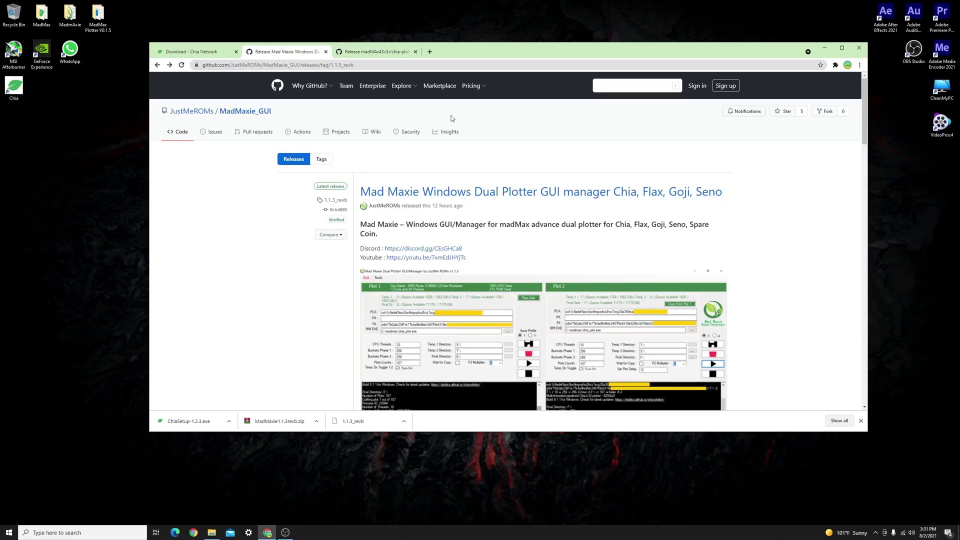
pyautogui.click(379, 49)
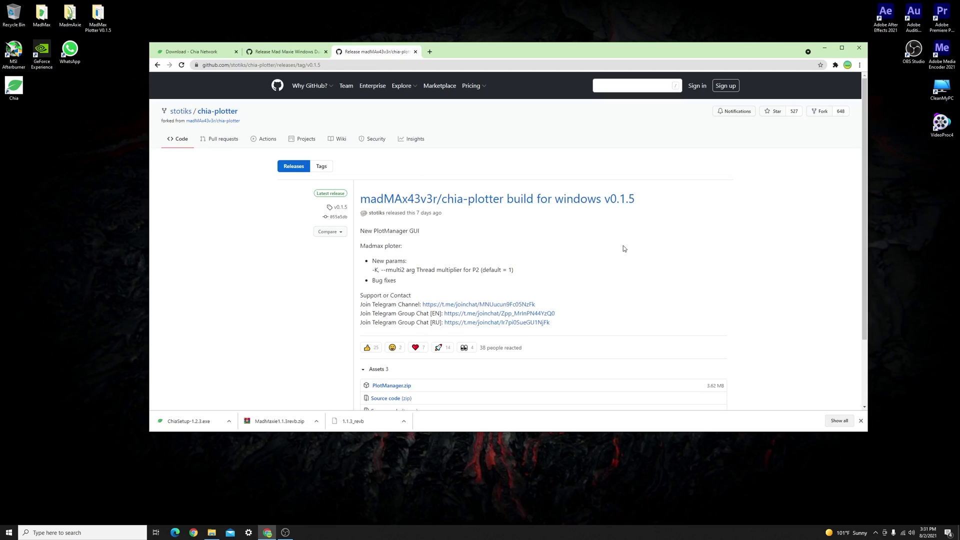
pyautogui.scroll(-3, 623, 245)
pyautogui.scroll(3, 573, 277)
pyautogui.click(264, 54)
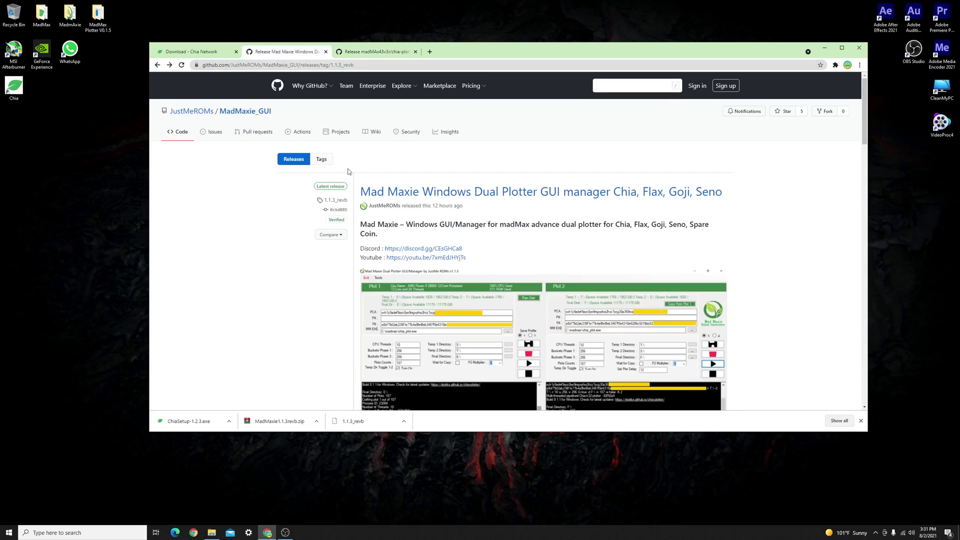
pyautogui.click(364, 50)
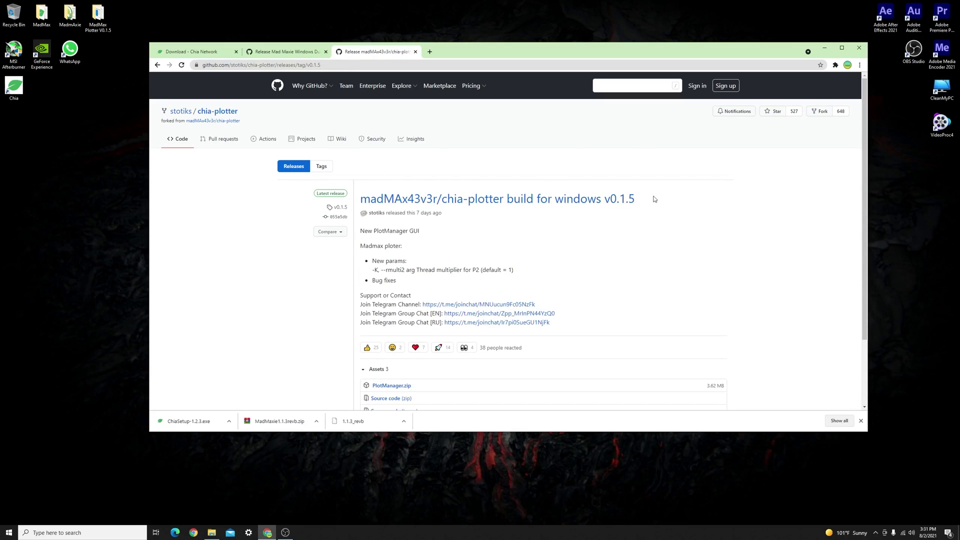
pyautogui.click(285, 52)
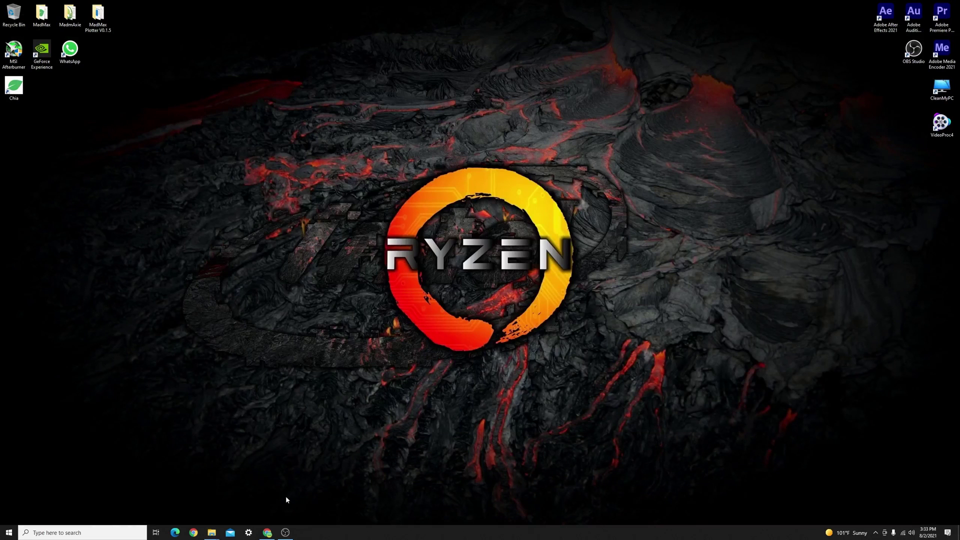
pyautogui.click(268, 533)
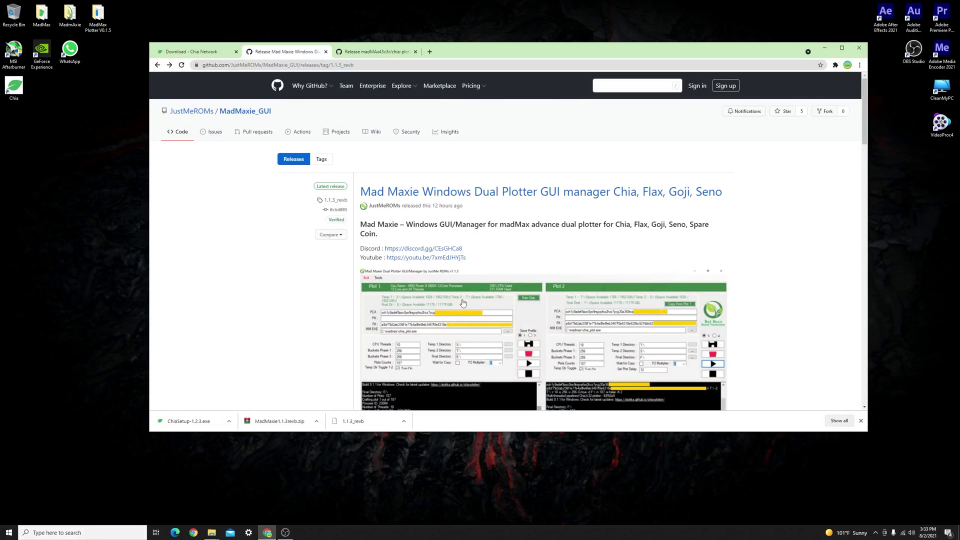
# Step: Open the MadmAxie desktop folder and launch Madmax2.exe
pyautogui.click(824, 48)
pyautogui.doubleClick(70, 22)
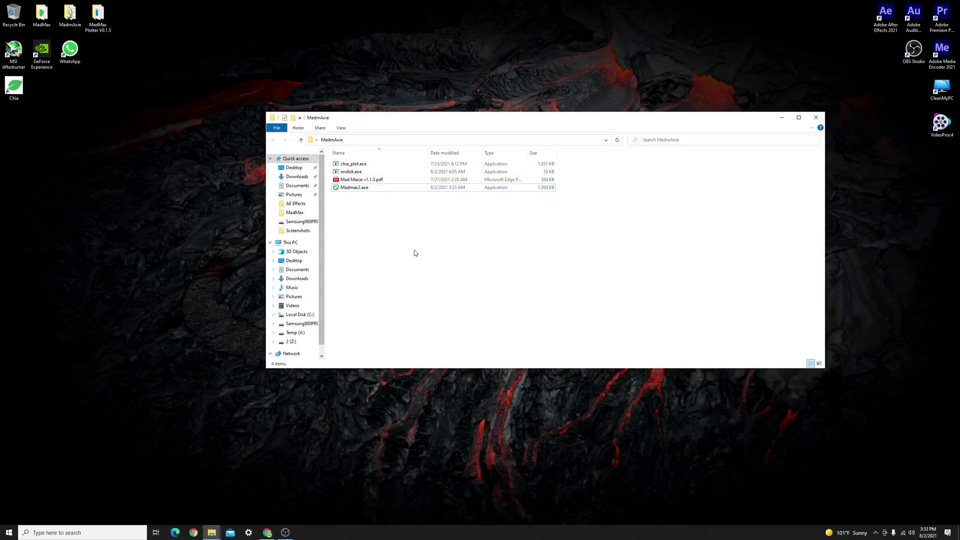
pyautogui.moveTo(442, 121); pyautogui.dragTo(405, 69)
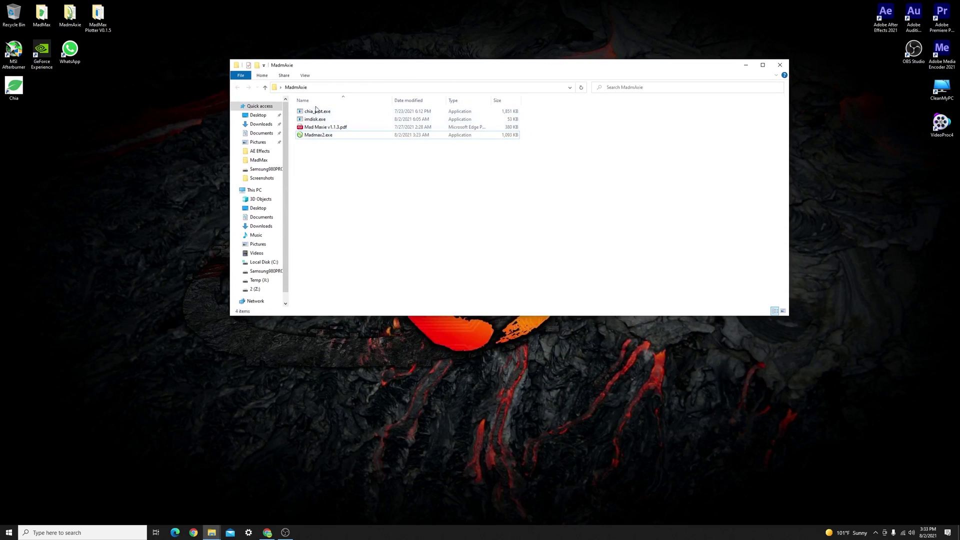
pyautogui.doubleClick(312, 136)
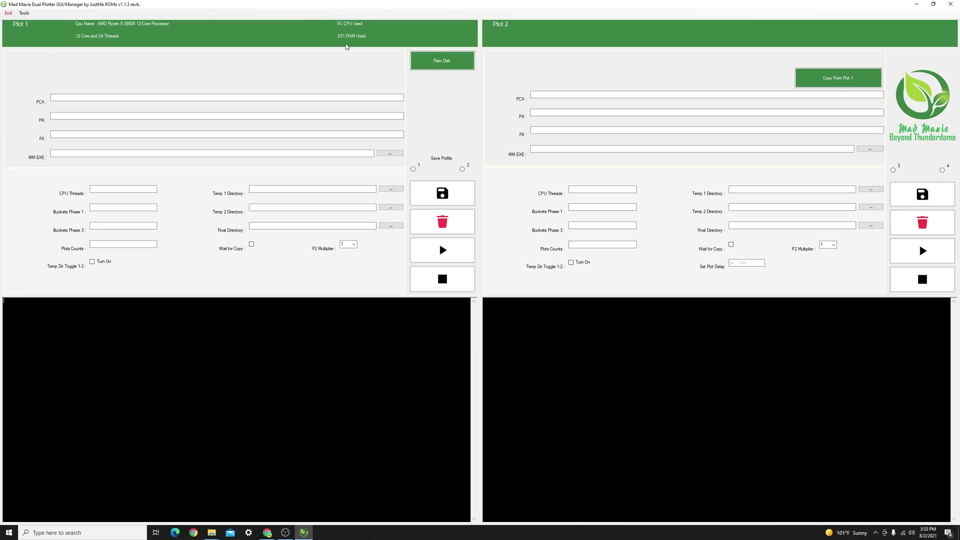
pyautogui.click(421, 63)
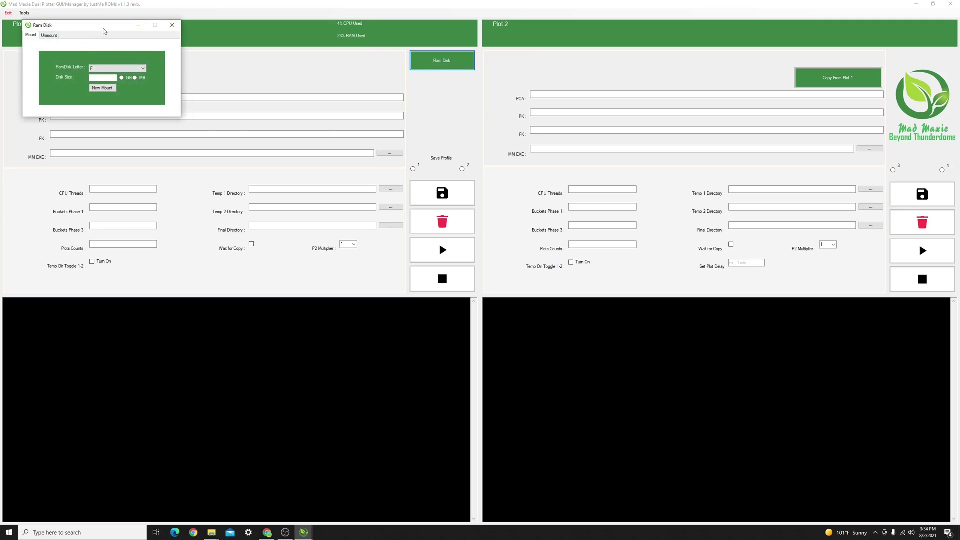
pyautogui.moveTo(104, 31); pyautogui.dragTo(250, 77)
pyautogui.click(257, 114)
pyautogui.click(260, 122)
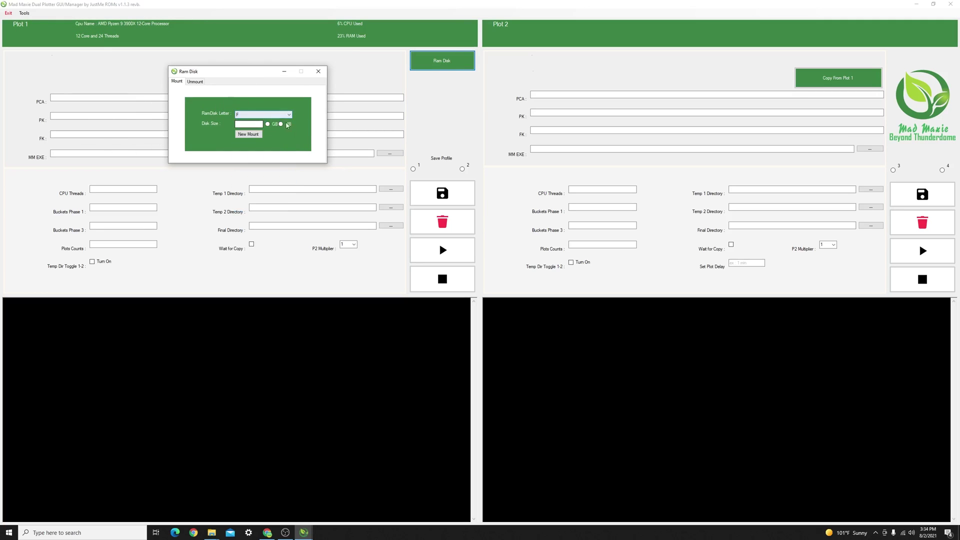
pyautogui.click(318, 71)
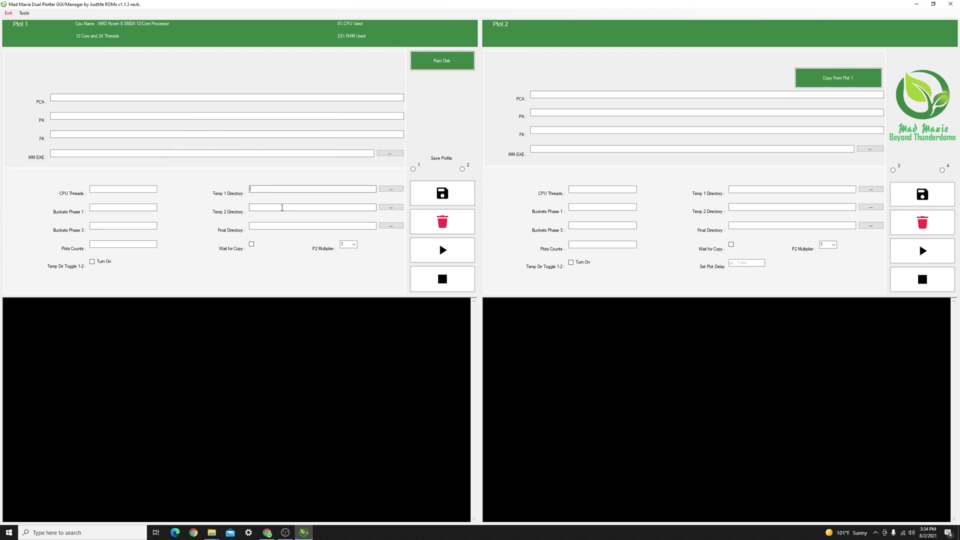
pyautogui.click(276, 190)
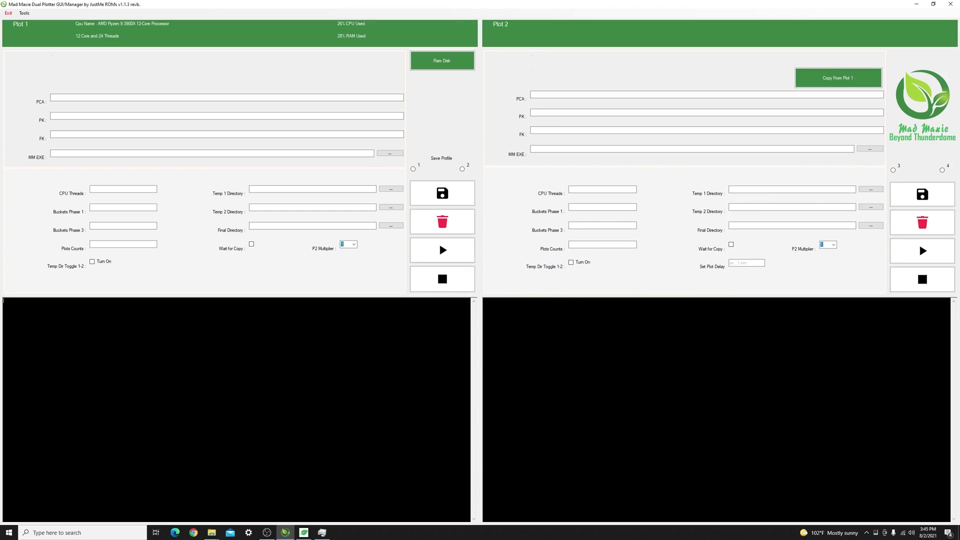
# Step: Find Red Rodent on Chia's pool overview and copy its pool contract address
pyautogui.click(303, 533)
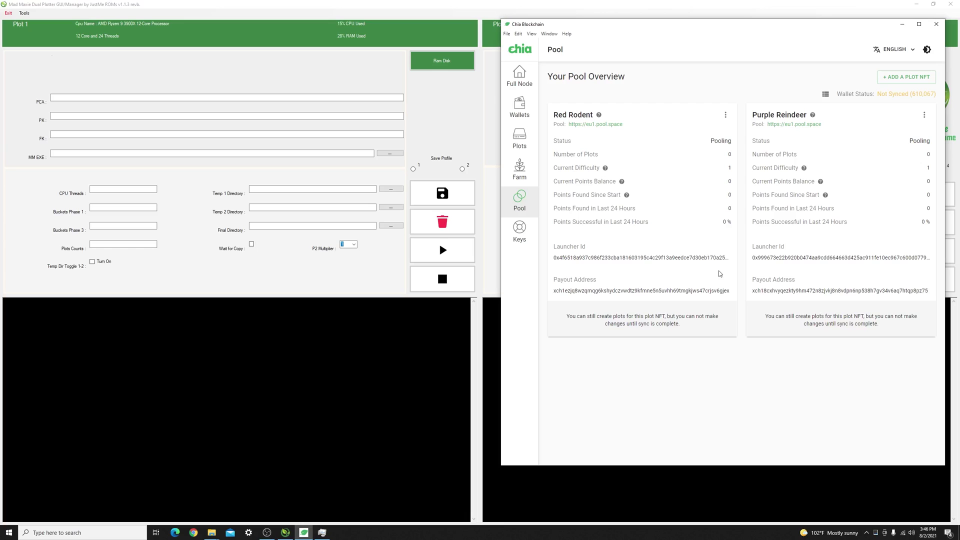
pyautogui.click(61, 66)
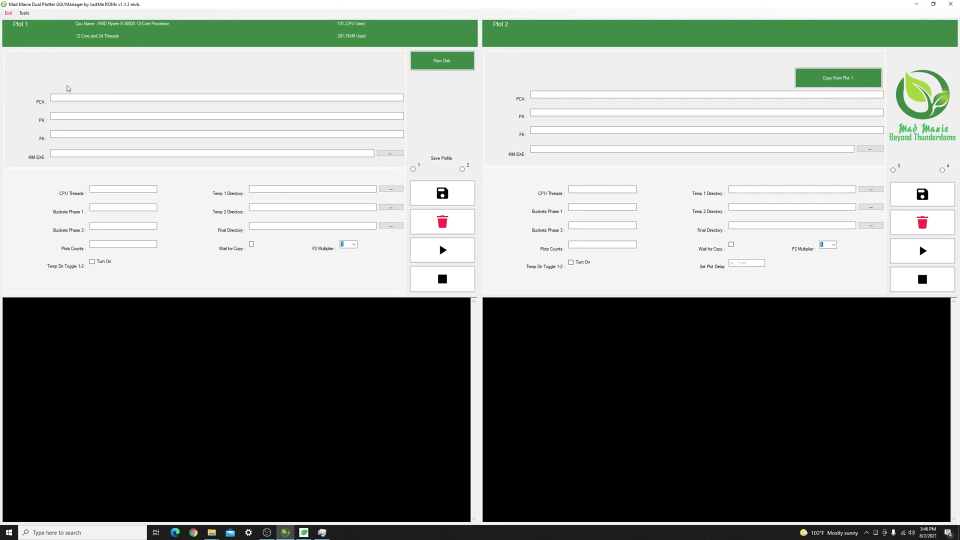
pyautogui.click(64, 97)
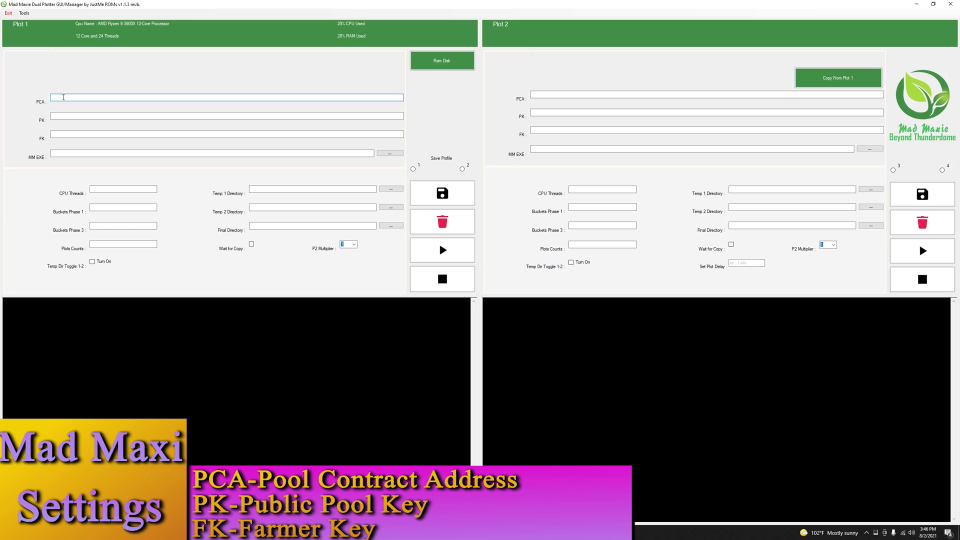
pyautogui.click(150, 531)
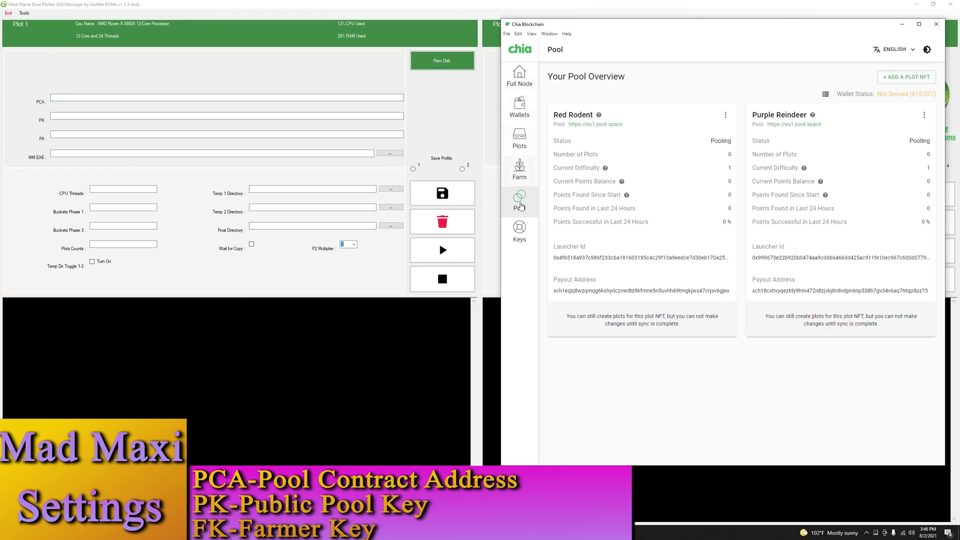
pyautogui.click(517, 211)
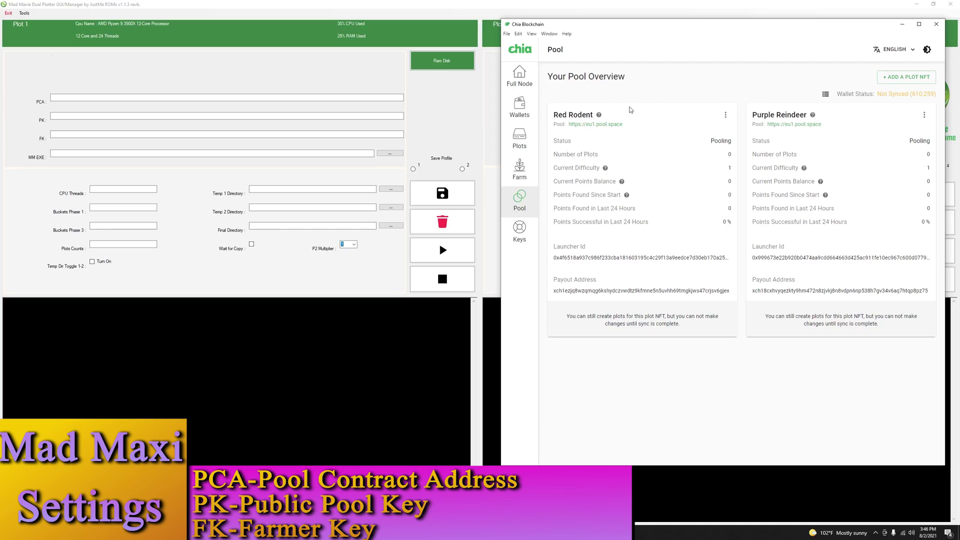
pyautogui.moveTo(598, 117)
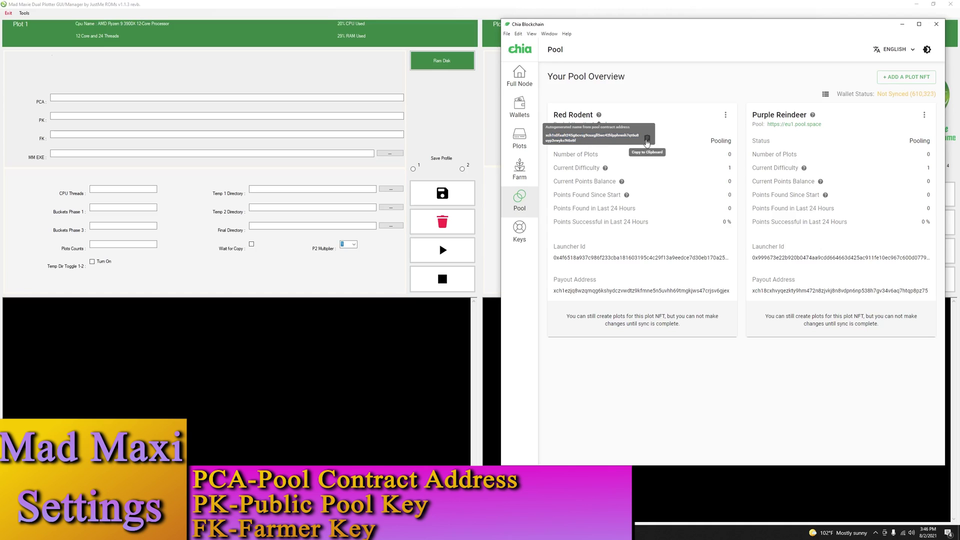
pyautogui.click(647, 140)
# Step: Paste the Red Rodent pool contract address into Plot 1's PCA field
pyautogui.click(154, 97)
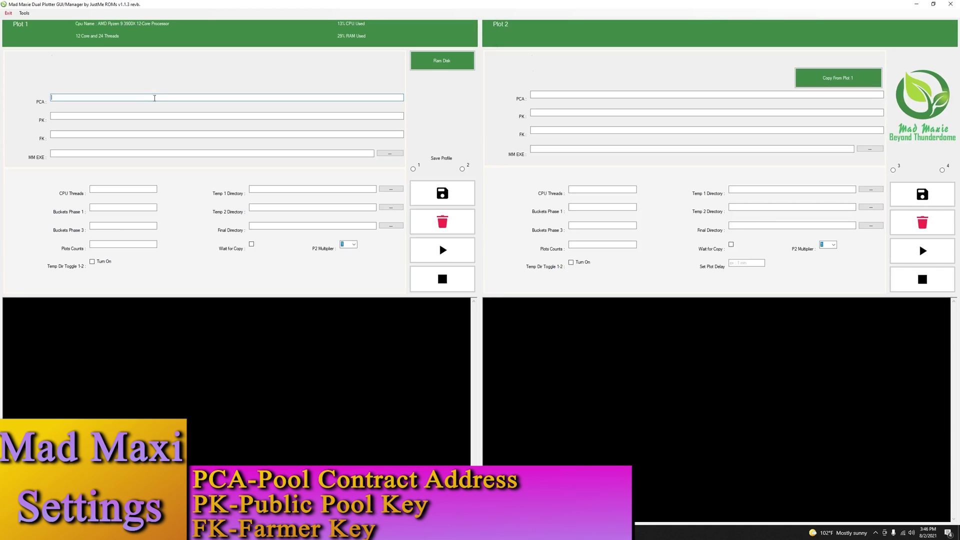
pyautogui.hotkey('ctrl', 'v')
pyautogui.moveTo(204, 116)
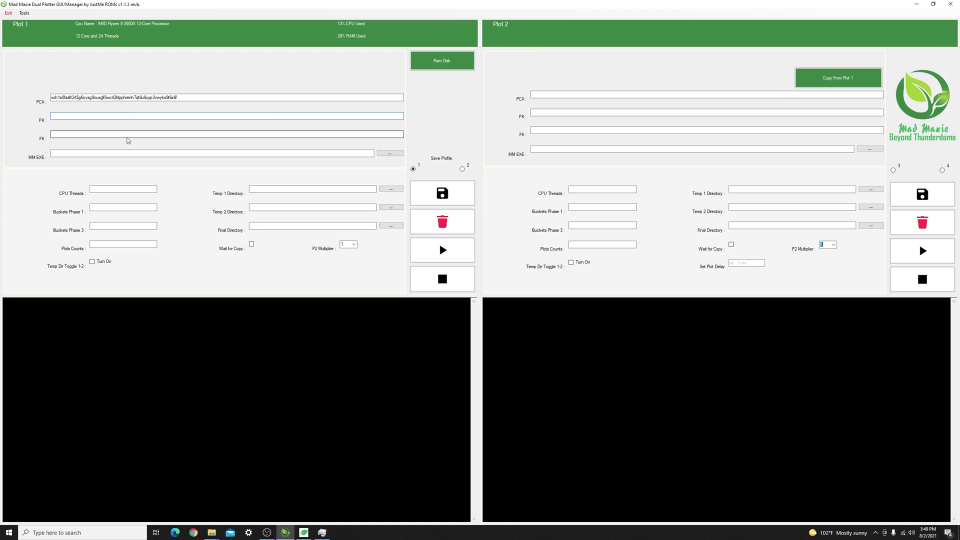
pyautogui.moveTo(138, 156)
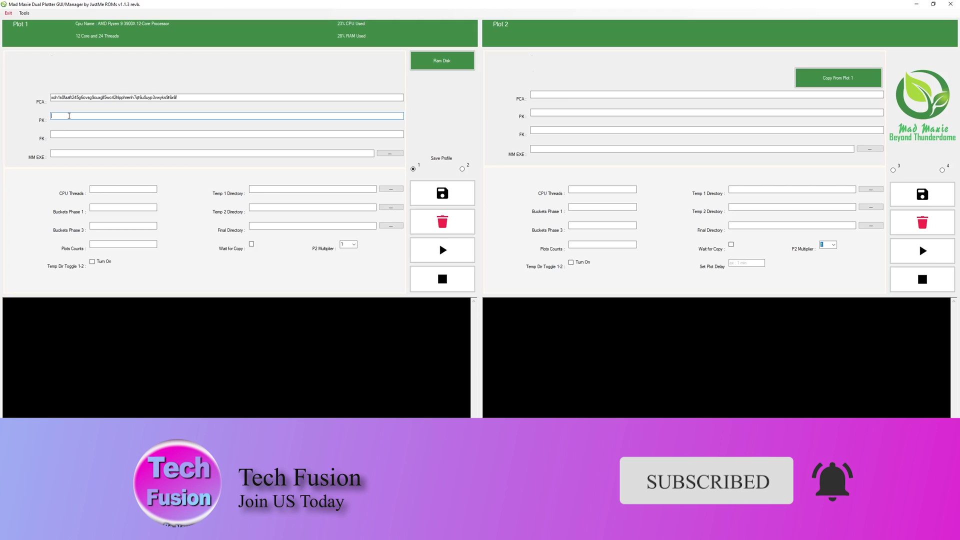
pyautogui.click(57, 134)
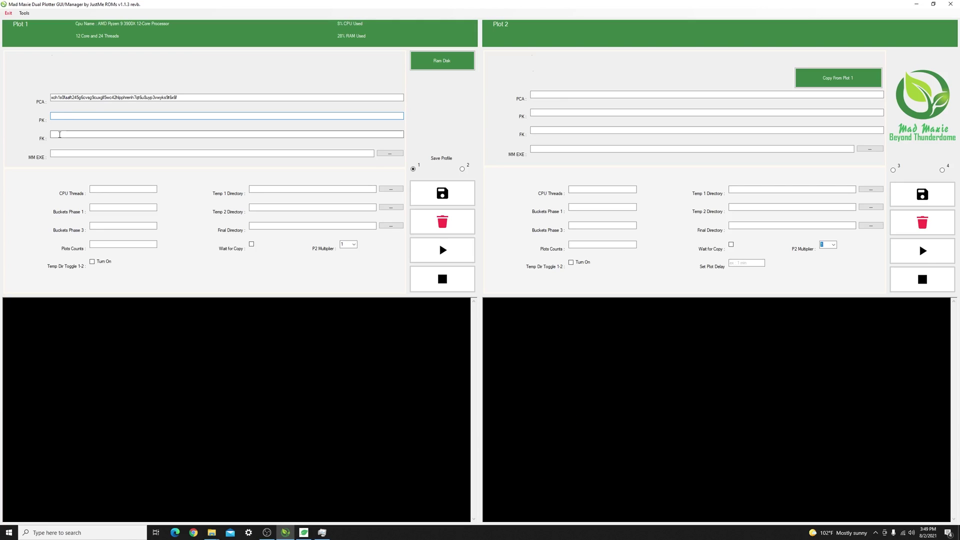
pyautogui.moveTo(185, 98)
pyautogui.mouseDown()
pyautogui.moveTo(51, 98)
pyautogui.moveTo(183, 97)
pyautogui.mouseUp()
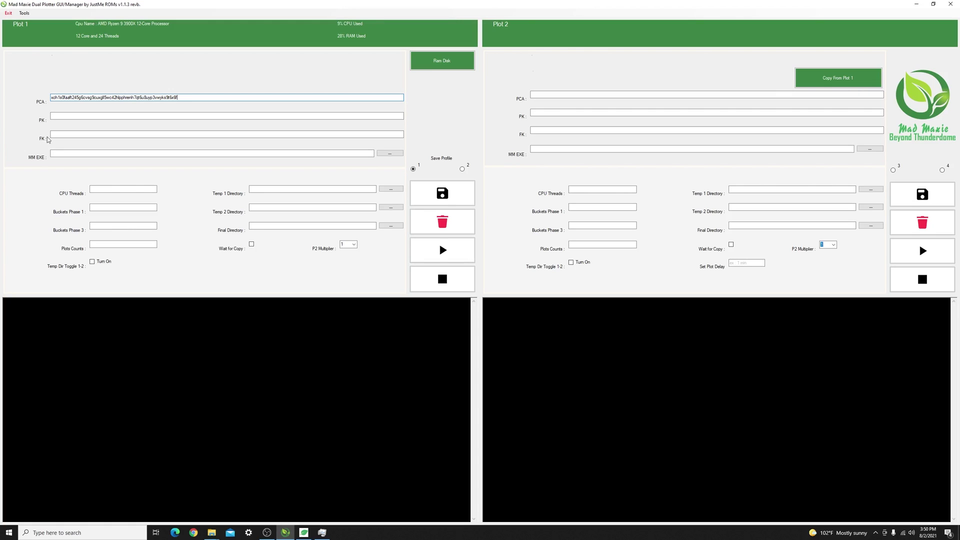
# Step: Close the private key details in Chia and return to the list of keys
pyautogui.click(80, 136)
pyautogui.click(285, 532)
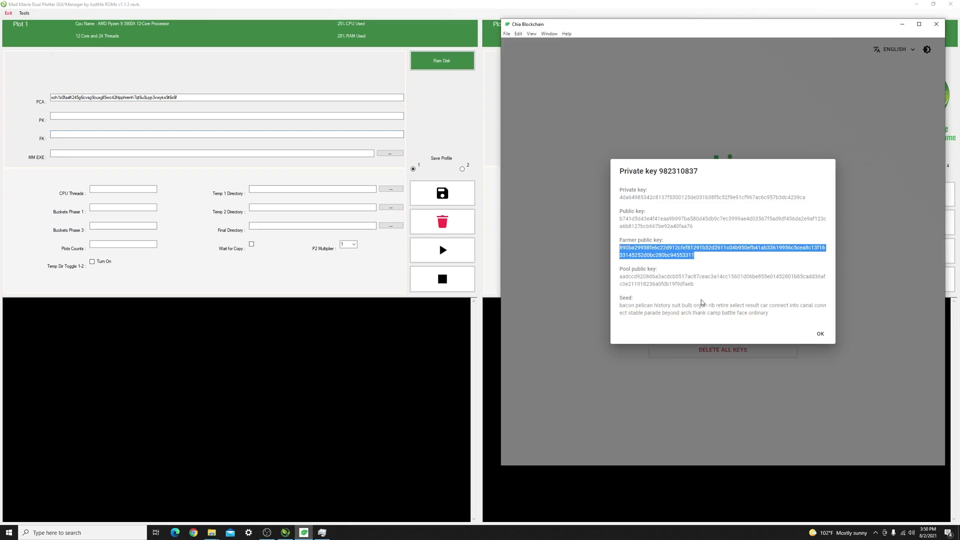
pyautogui.click(790, 329)
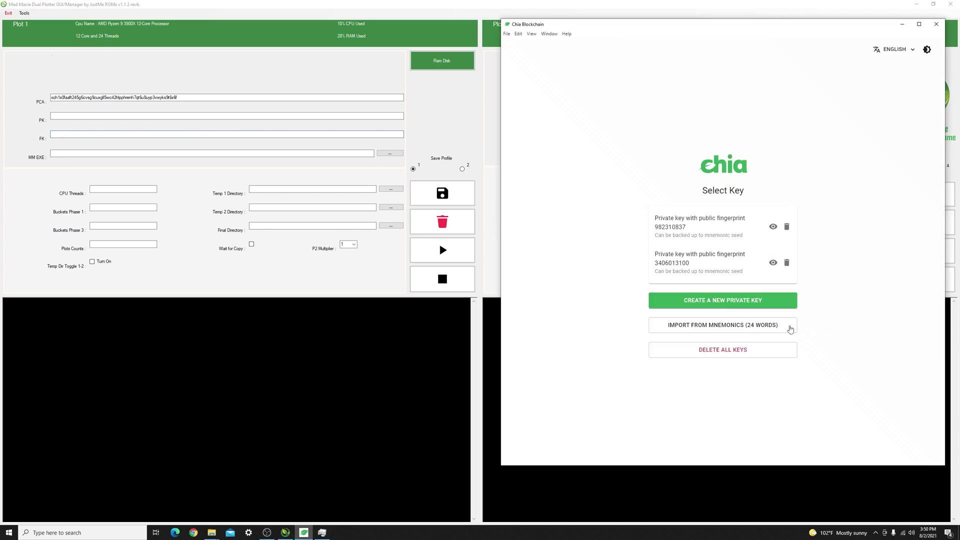
pyautogui.click(694, 207)
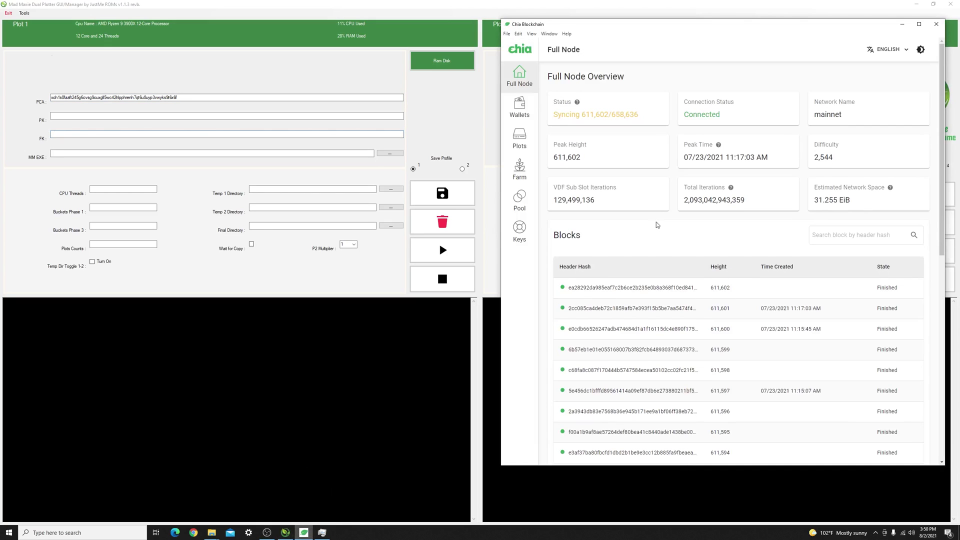
pyautogui.click(519, 242)
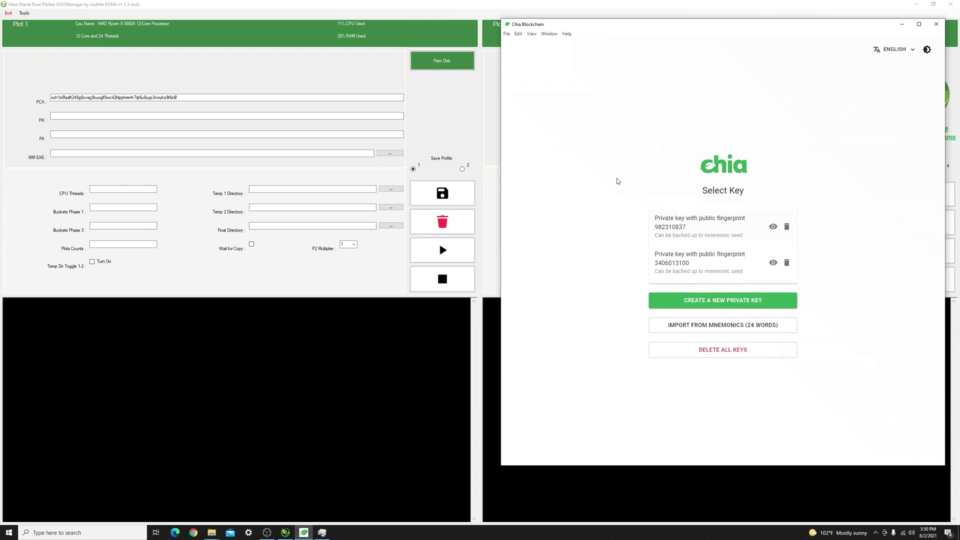
# Step: Copy the first key's Farmer public key and paste it into Plot 1's FK field
pyautogui.click(773, 232)
pyautogui.moveTo(703, 257); pyautogui.dragTo(619, 250)
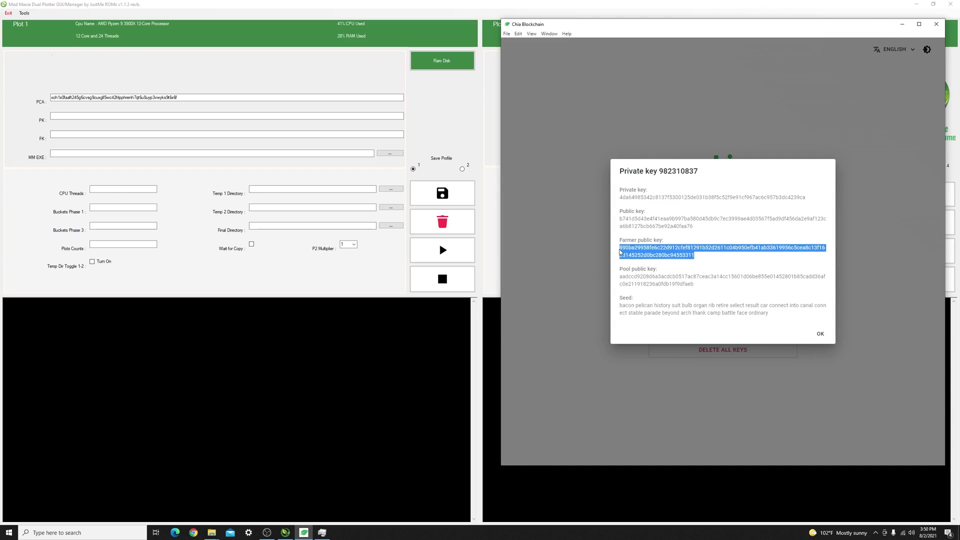
pyautogui.click(74, 155)
pyautogui.click(74, 134)
pyautogui.hotkey('ctrl', 'v')
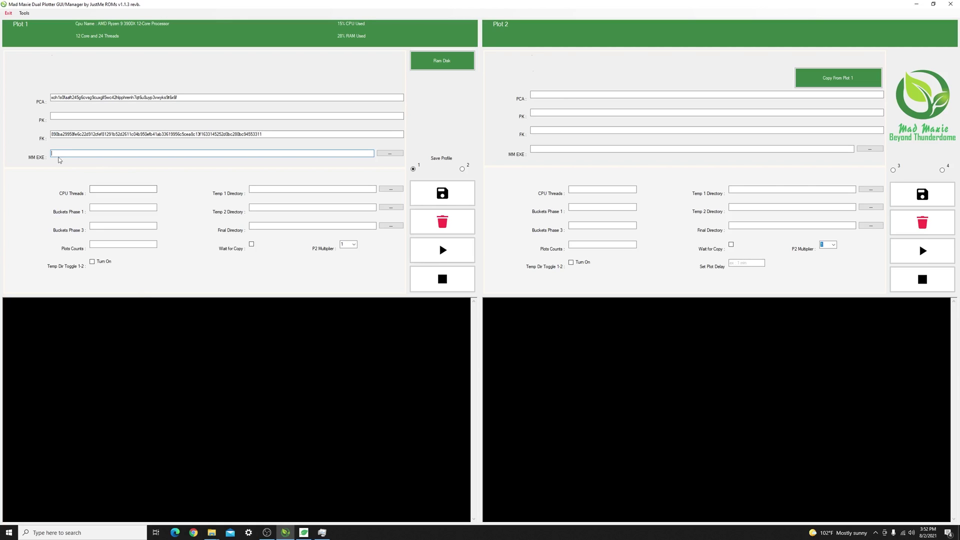
# Step: Set Plot 1's MM EXE plotter to chia_plot.exe from the MadMax Plotter V0.1.5 folder
pyautogui.click(96, 154)
pyautogui.moveTo(212, 533)
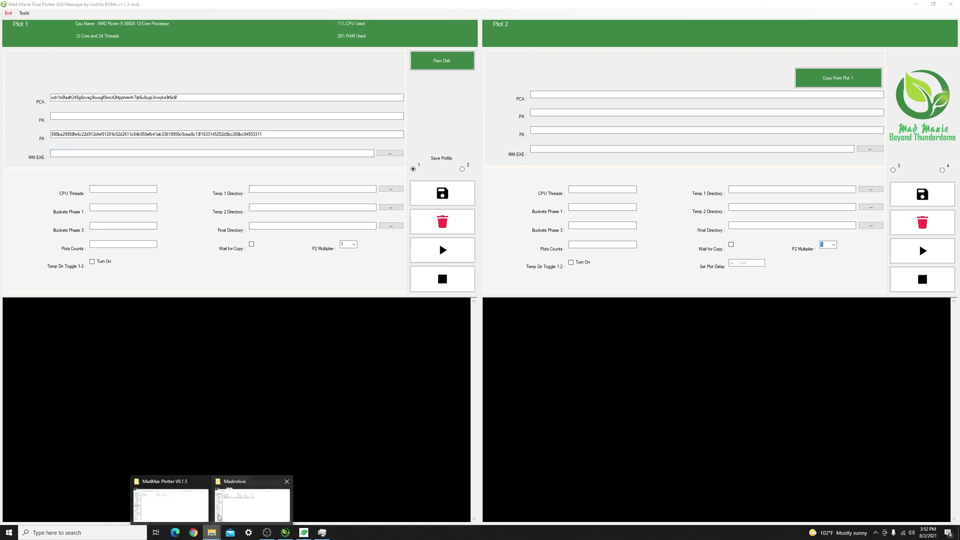
pyautogui.click(170, 503)
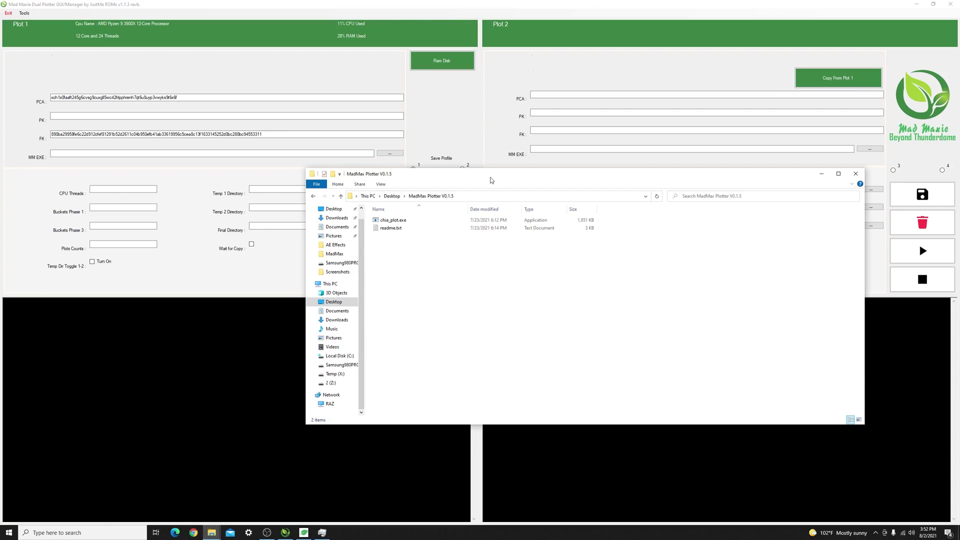
pyautogui.click(214, 168)
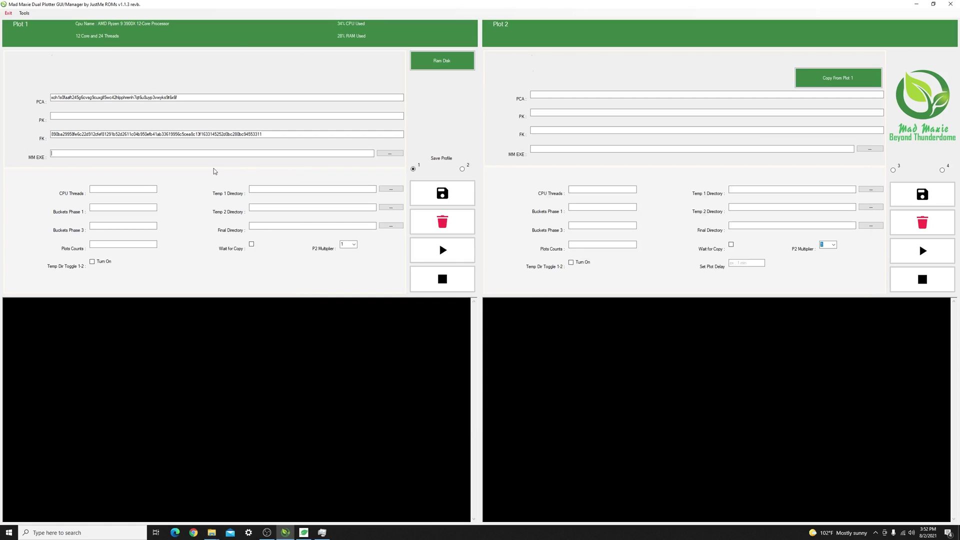
pyautogui.click(389, 153)
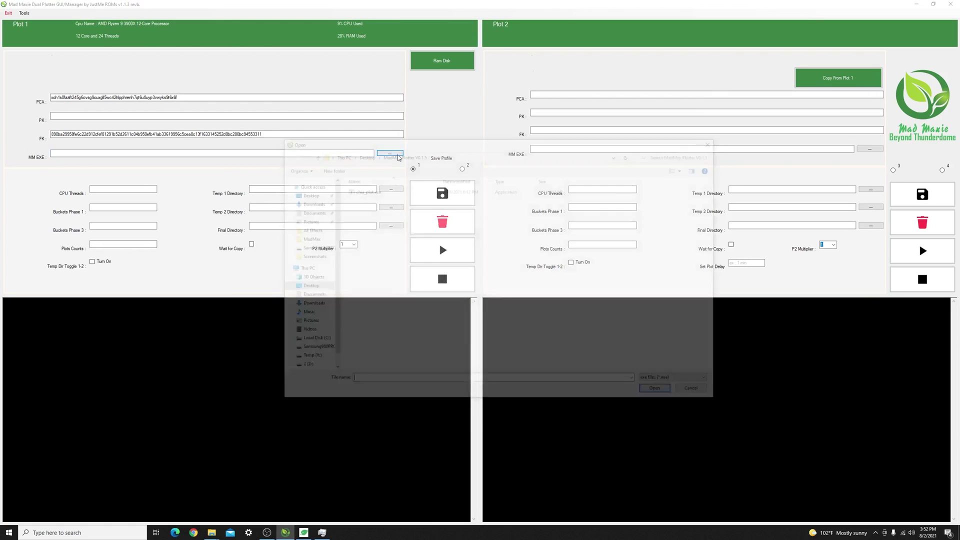
pyautogui.doubleClick(364, 190)
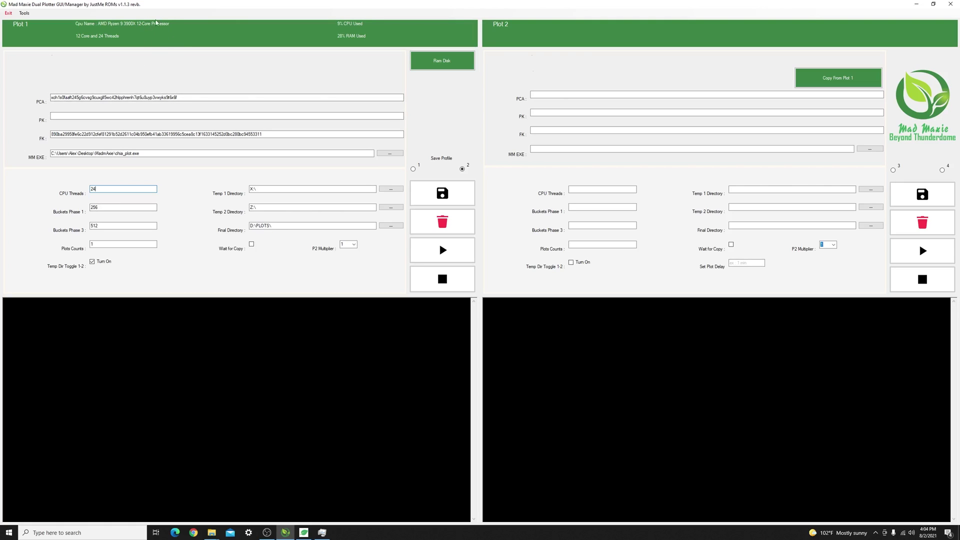
pyautogui.click(113, 208)
pyautogui.click(97, 226)
pyautogui.click(103, 245)
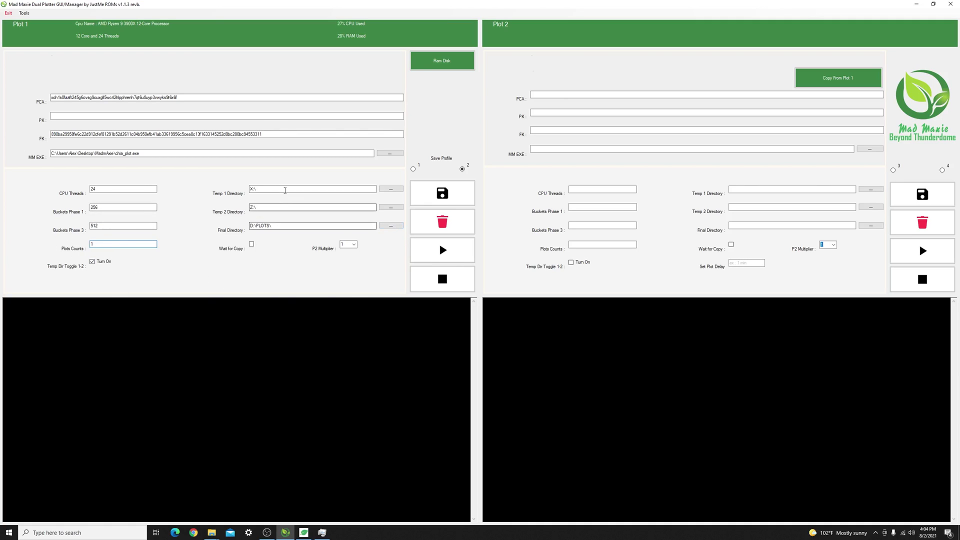
pyautogui.click(253, 189)
pyautogui.click(278, 210)
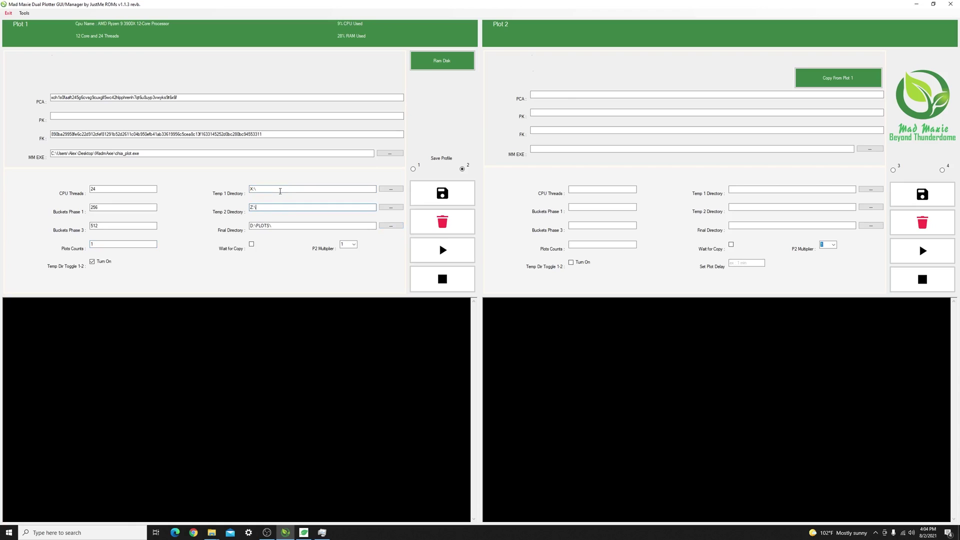
pyautogui.click(290, 226)
pyautogui.click(252, 244)
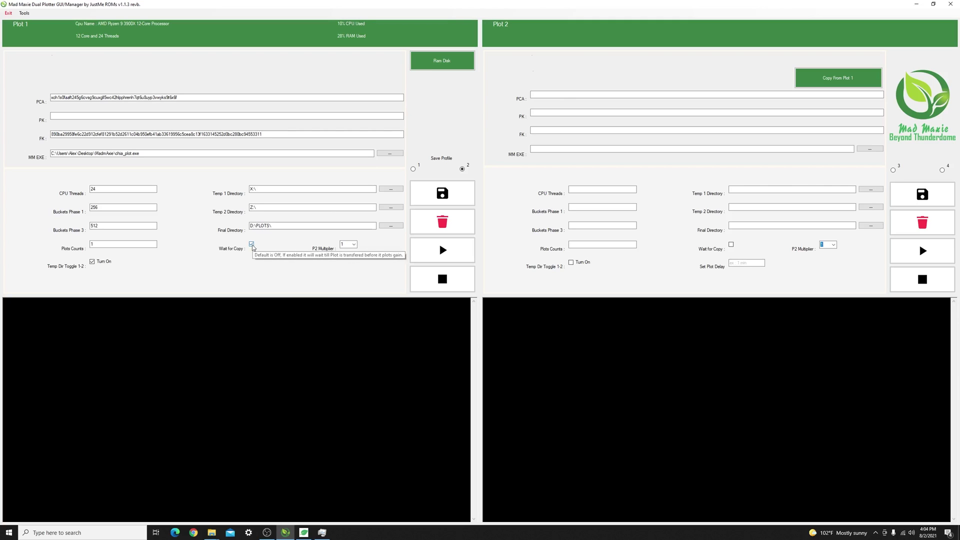
pyautogui.click(252, 244)
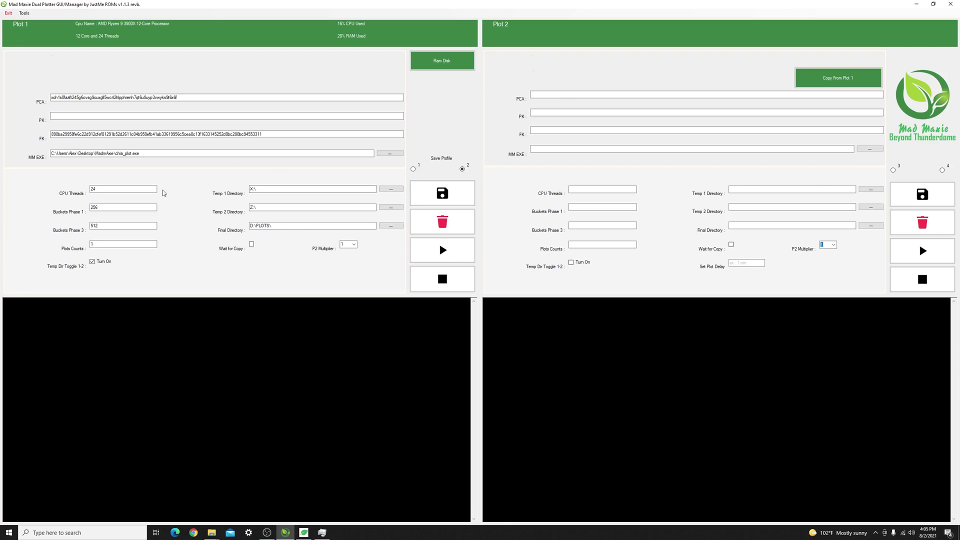
# Step: Turn off the temp directory toggle and save Plot 1's settings to Profile1
pyautogui.click(462, 169)
pyautogui.click(413, 168)
pyautogui.click(442, 193)
pyautogui.click(489, 294)
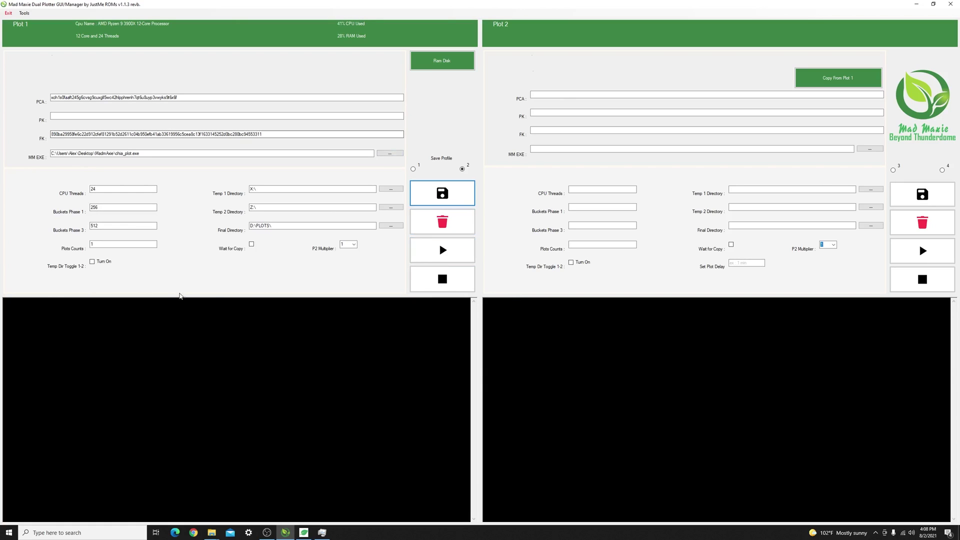
pyautogui.click(413, 170)
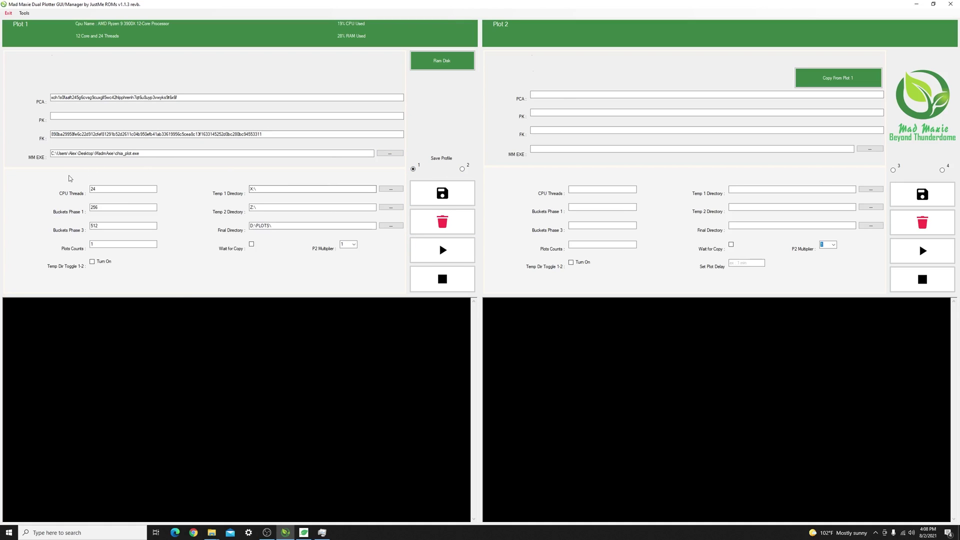
pyautogui.click(435, 202)
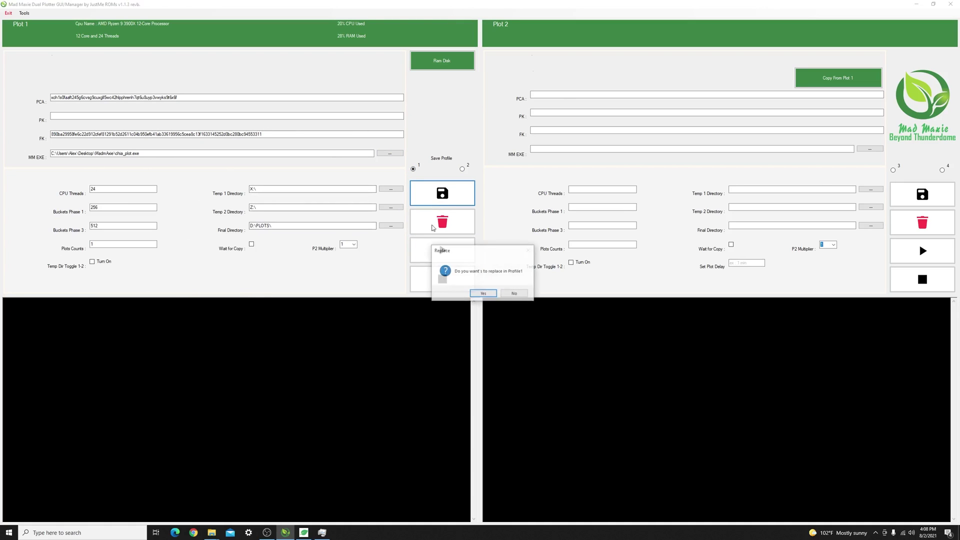
pyautogui.click(483, 293)
pyautogui.click(506, 290)
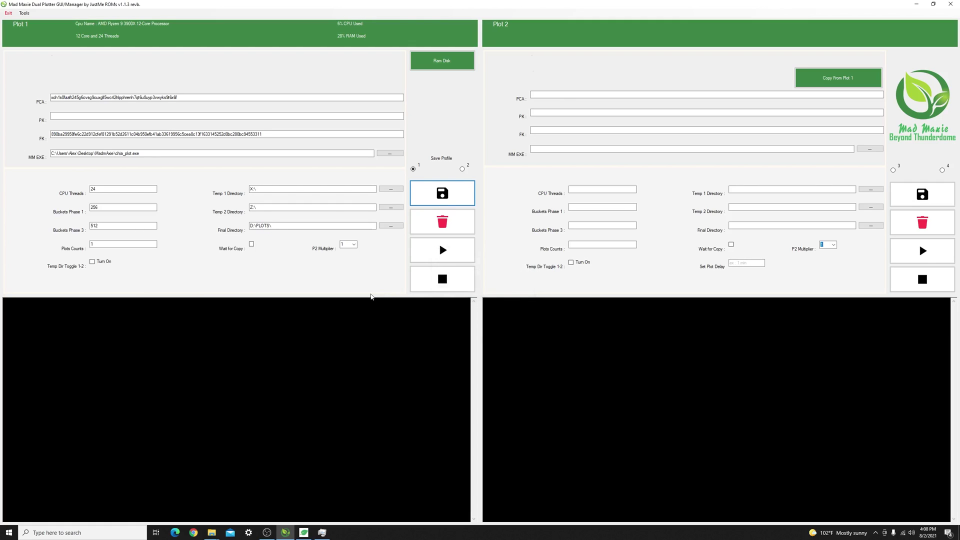
# Step: Save the same Plot 1 settings to Profile2 as well
pyautogui.click(115, 189)
pyautogui.press('Tab')
pyautogui.press('Tab')
pyautogui.press('Tab')
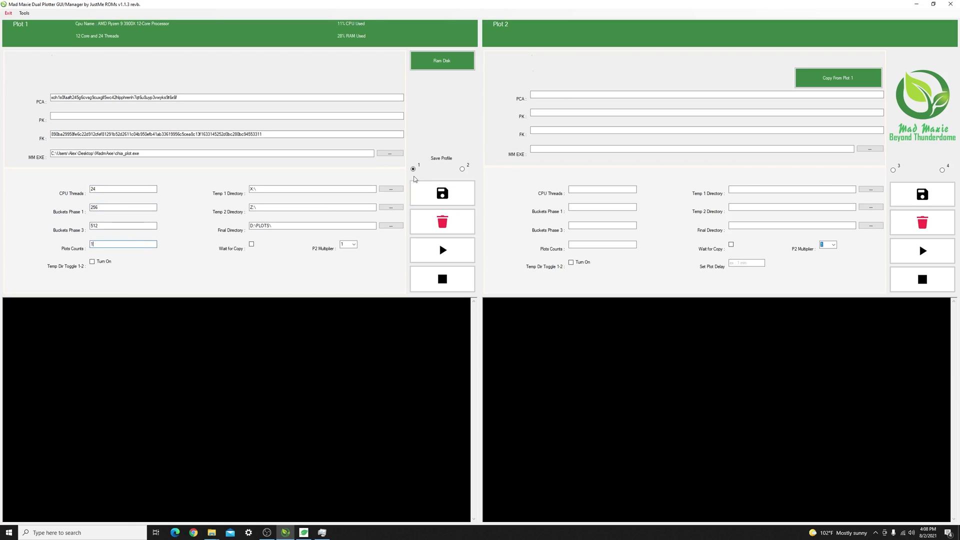
pyautogui.click(462, 169)
pyautogui.click(442, 193)
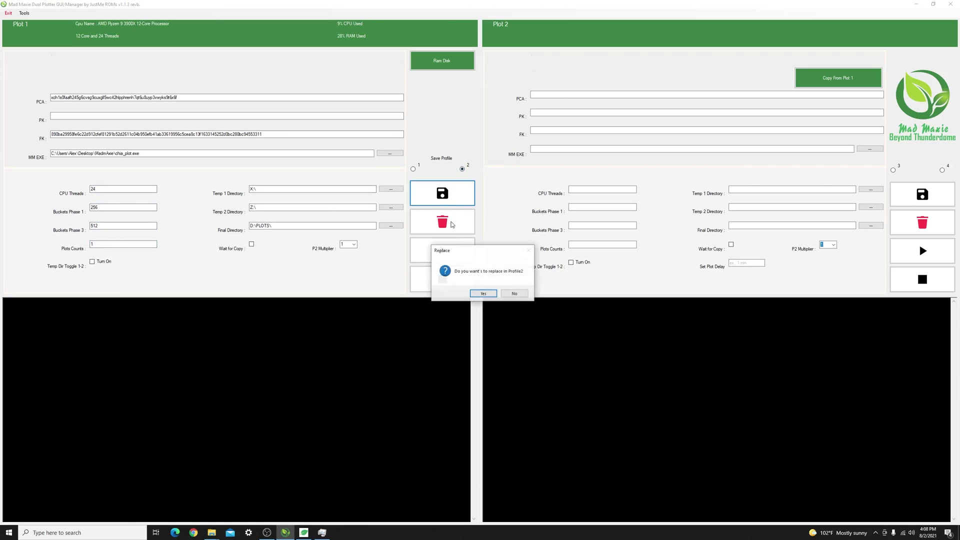
pyautogui.click(484, 294)
pyautogui.click(514, 291)
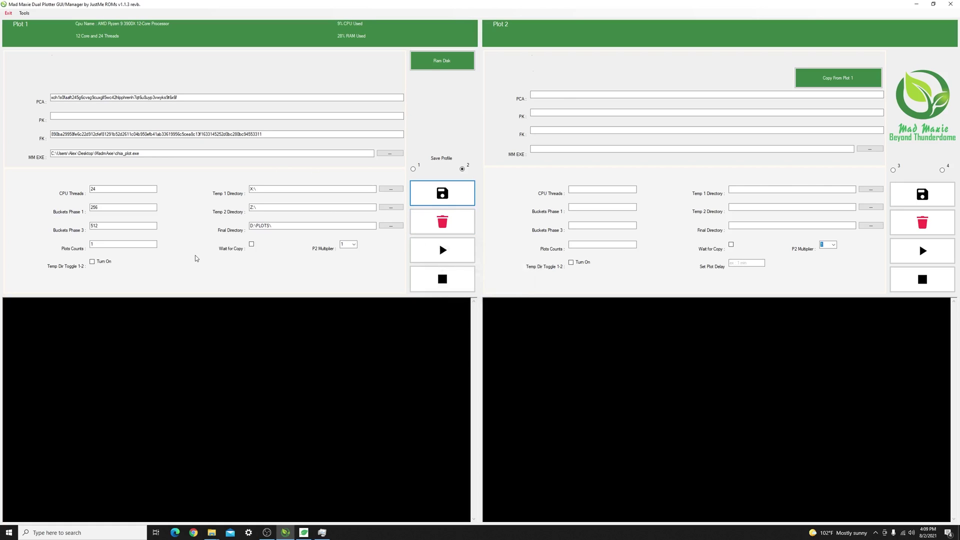
pyautogui.click(413, 169)
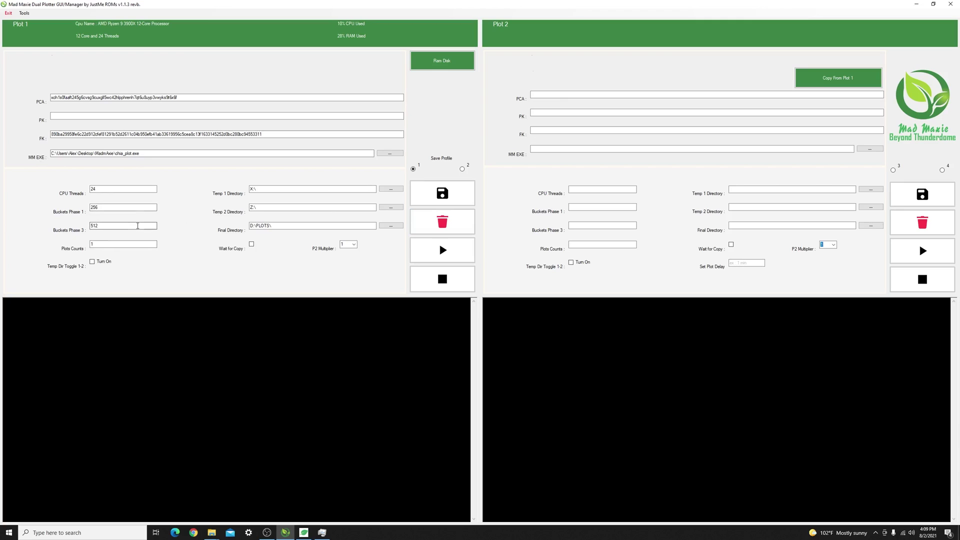
pyautogui.click(143, 226)
pyautogui.click(465, 170)
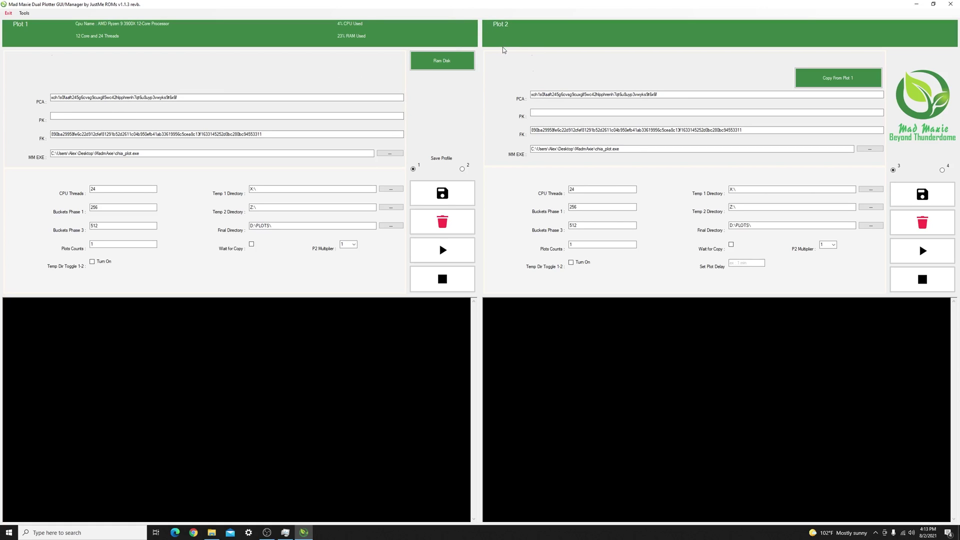
# Step: Copy Plot 1's settings into Plot 2 and save them as Profile3
pyautogui.click(838, 78)
pyautogui.click(922, 195)
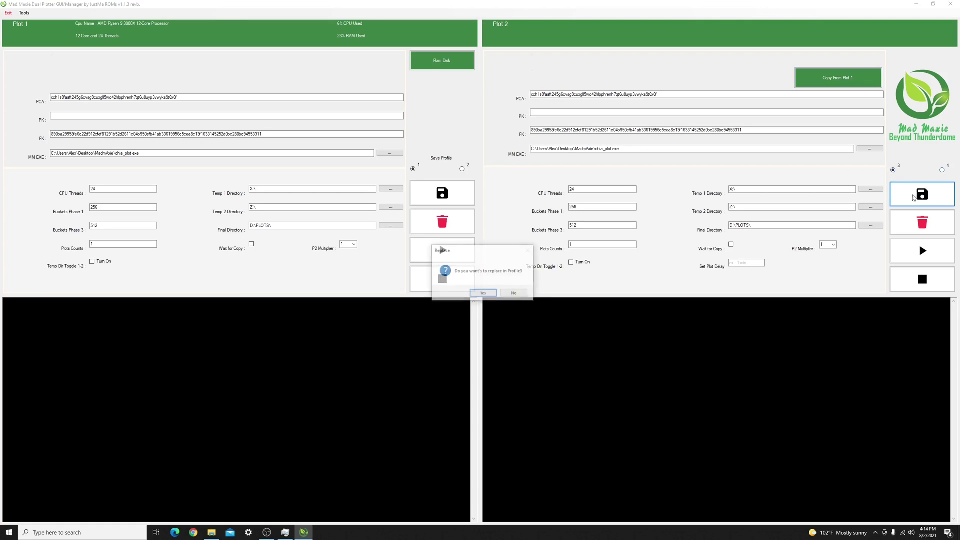
pyautogui.click(513, 290)
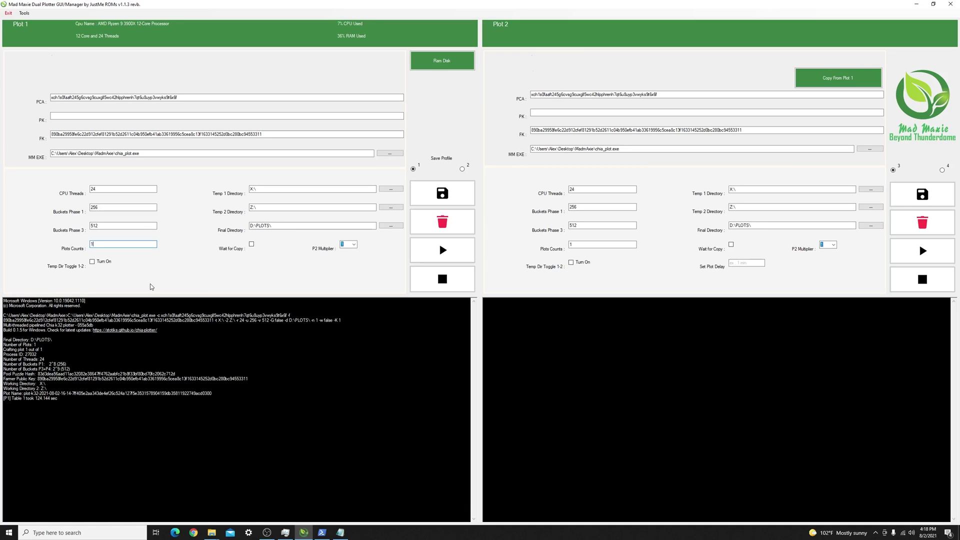
# Step: Let Plot 1's chia_plot run progress until Table 1 completes in 124.144 sec
pyautogui.click(133, 189)
pyautogui.click(321, 534)
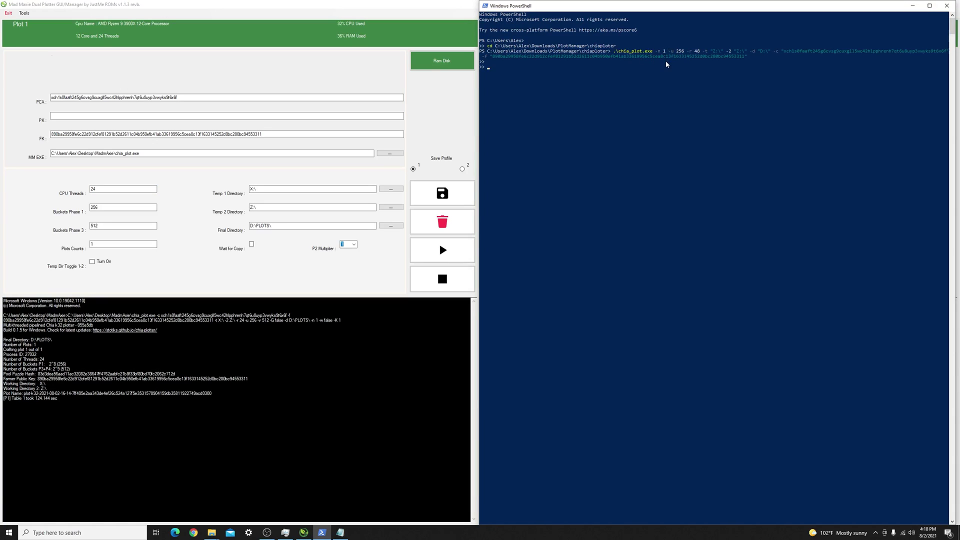
pyautogui.click(305, 80)
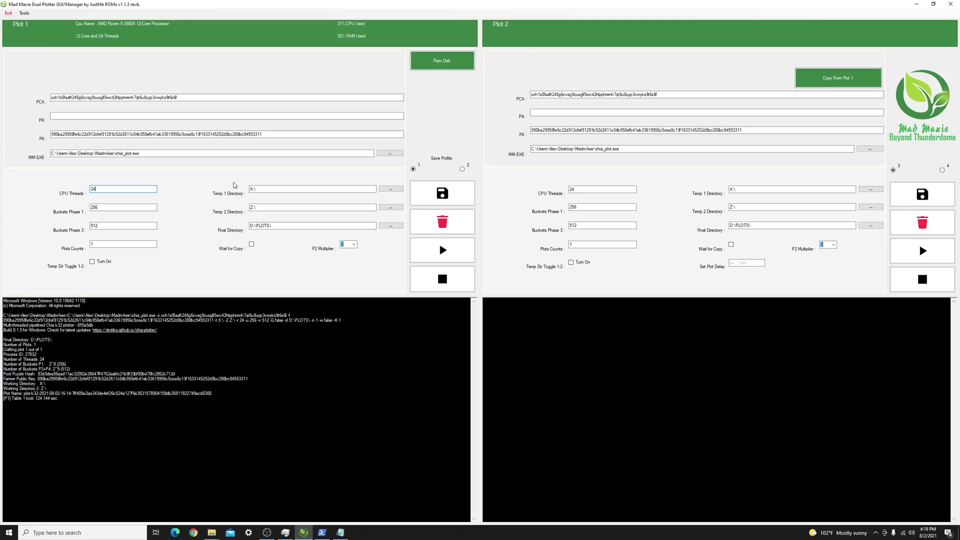
pyautogui.click(390, 153)
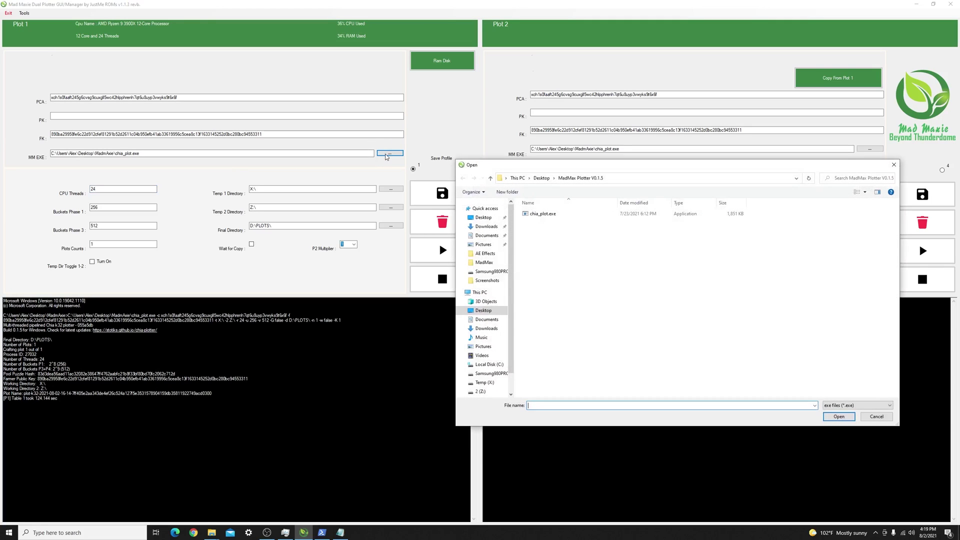
pyautogui.click(536, 215)
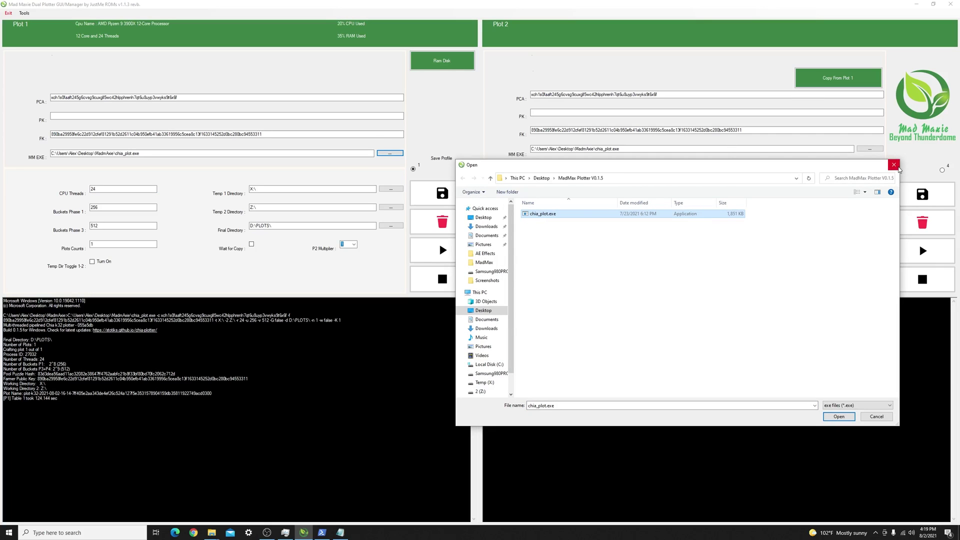
pyautogui.click(894, 165)
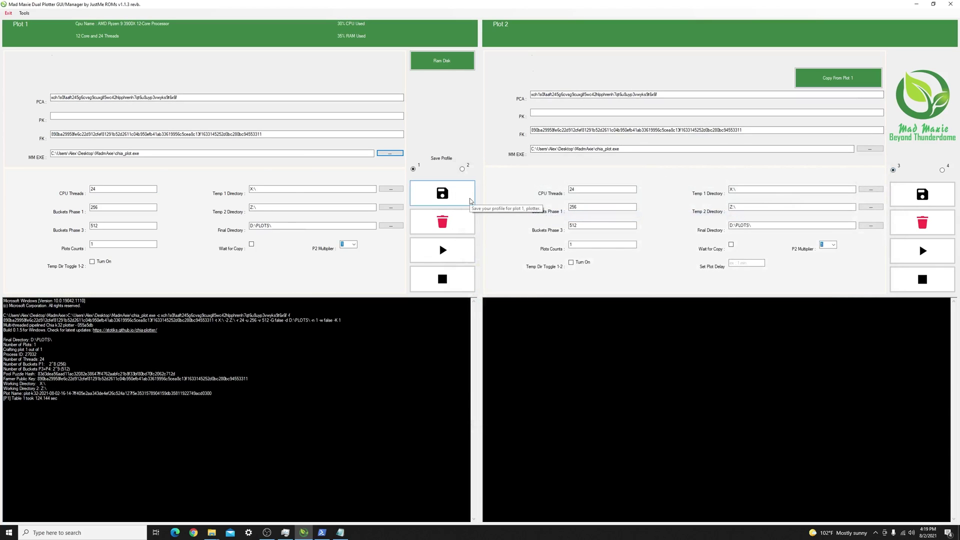